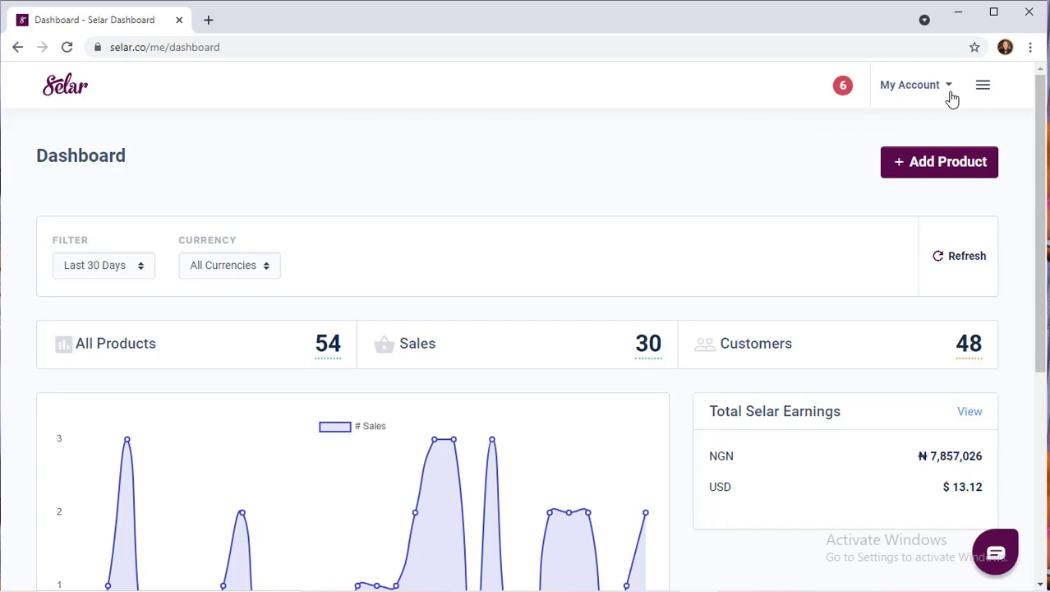
# Start adding a new product and choose Subscription as its product type.
pyautogui.click(983, 88)
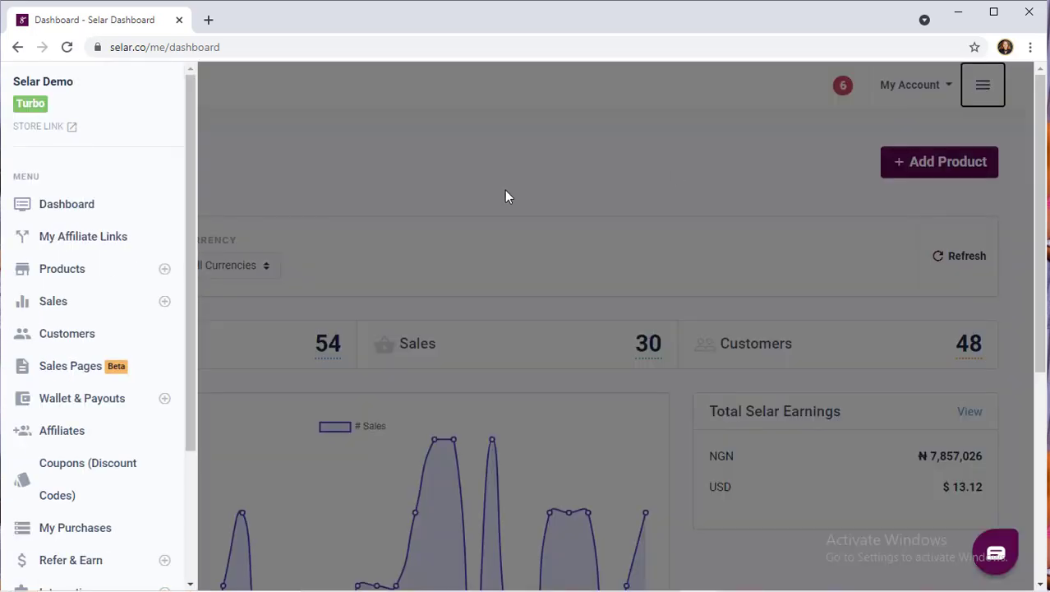
pyautogui.click(93, 277)
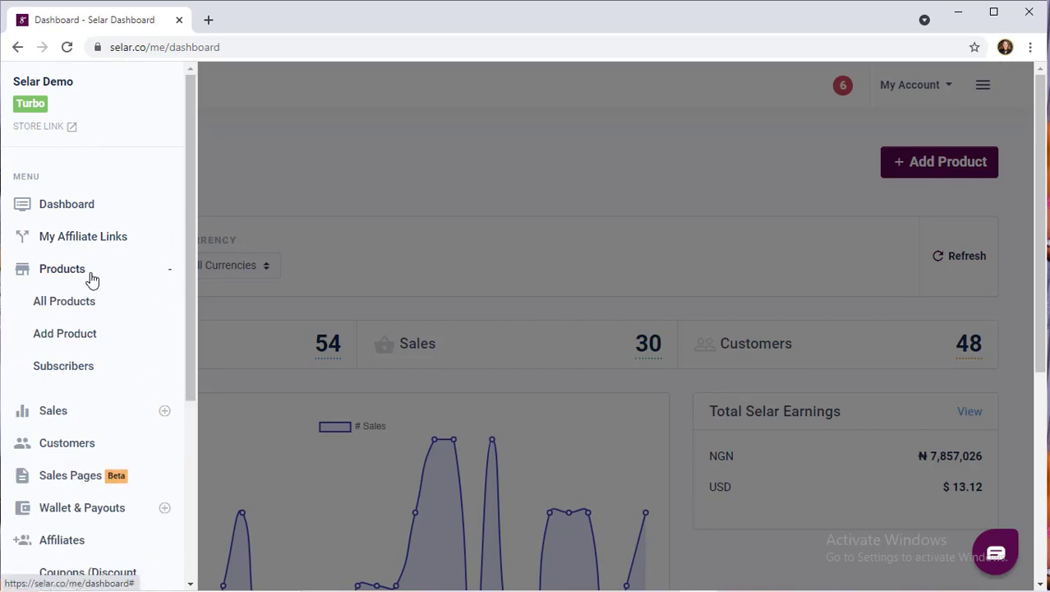
pyautogui.click(78, 337)
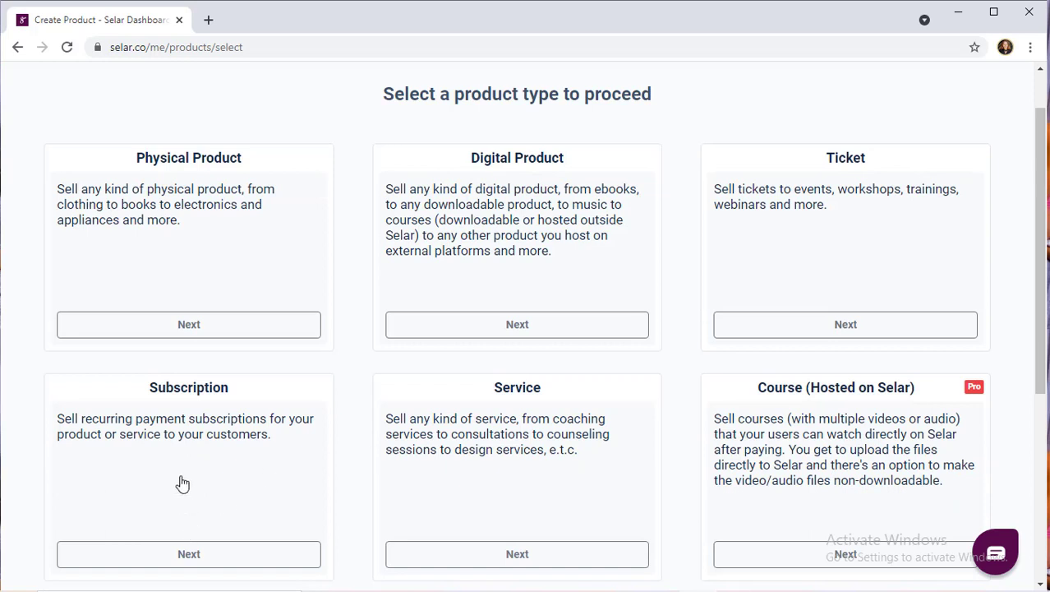
pyautogui.click(188, 555)
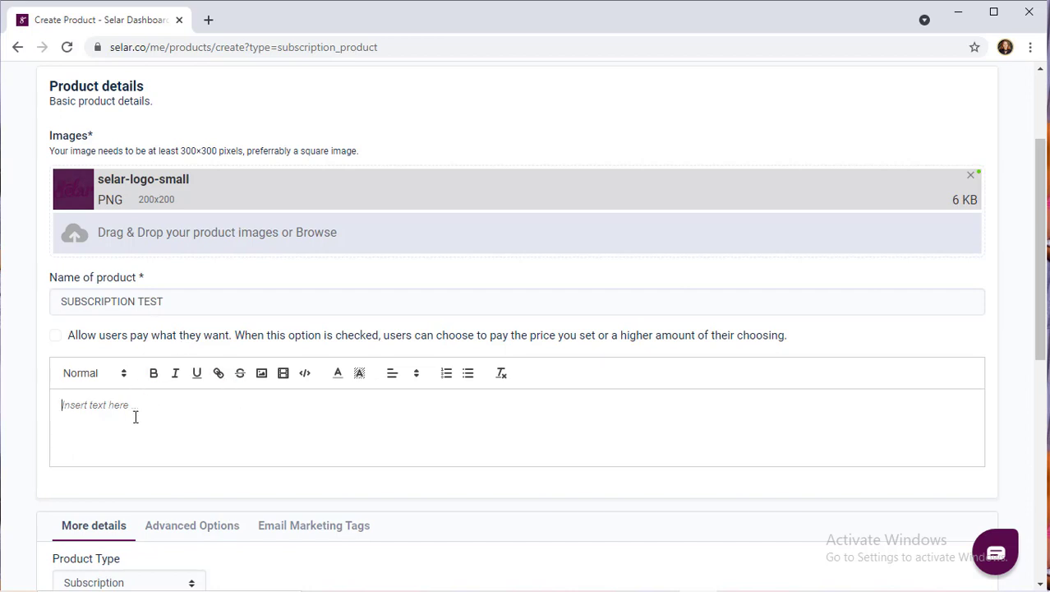
# Enter "THIS IS A TEST PRODUCT" as the product description and format it as Heading 1.
pyautogui.write('THIS IS A TEST PRODUCT')
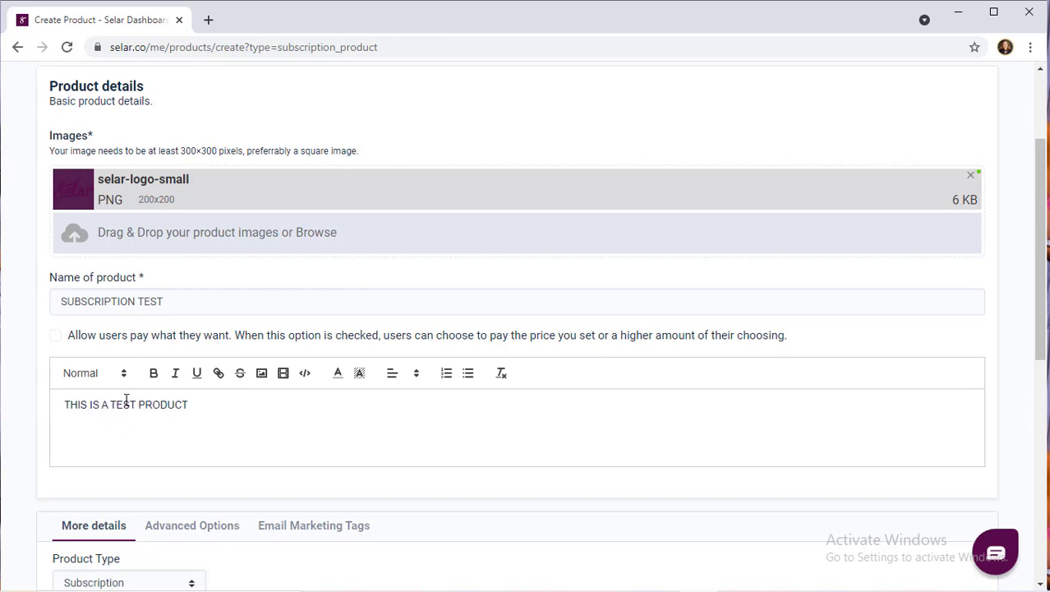
pyautogui.click(91, 374)
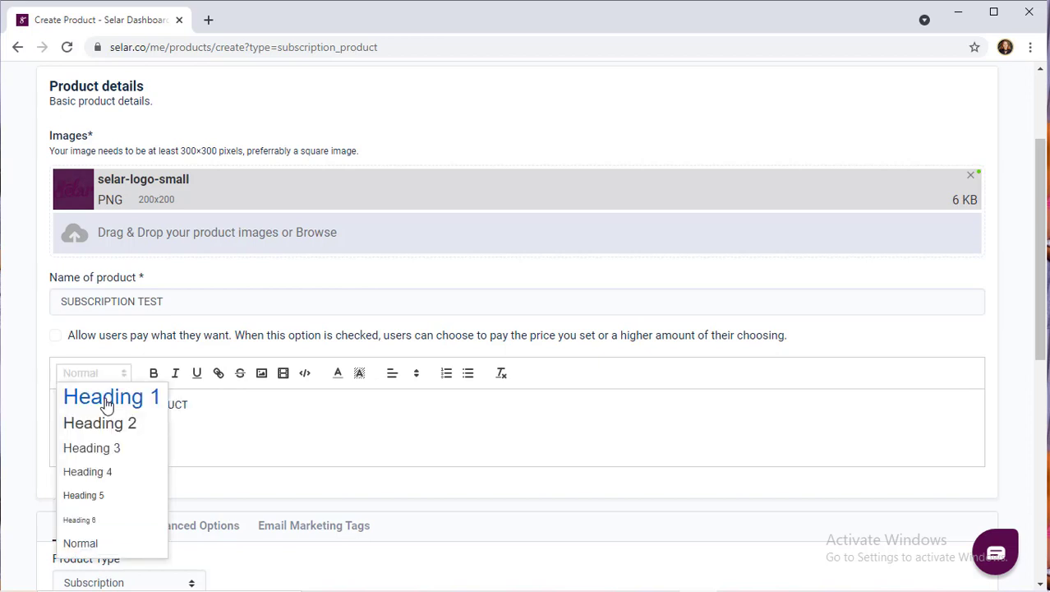
pyautogui.click(106, 400)
pyautogui.click(116, 373)
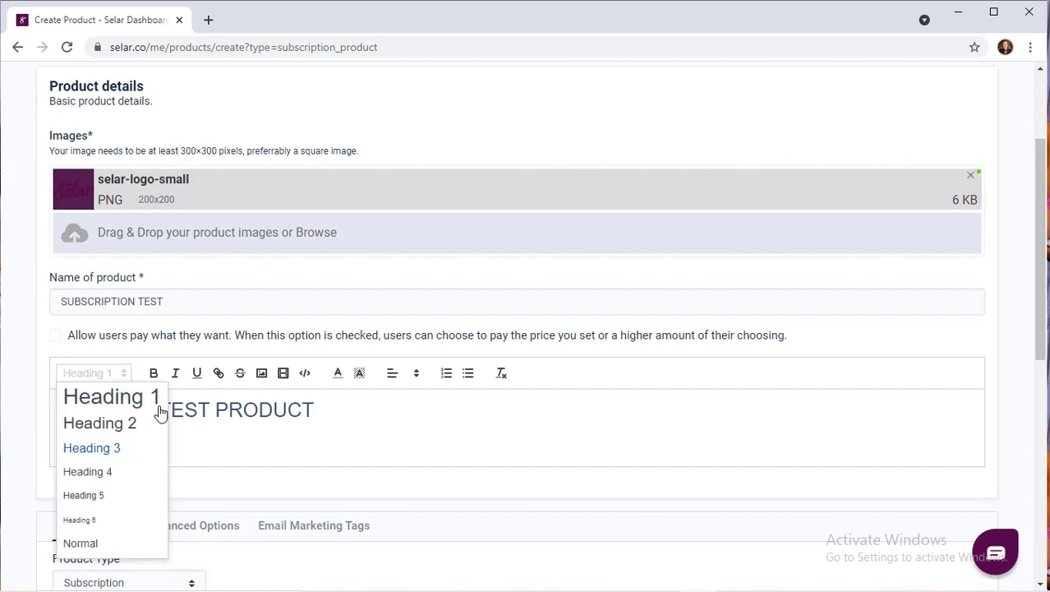
pyautogui.click(186, 454)
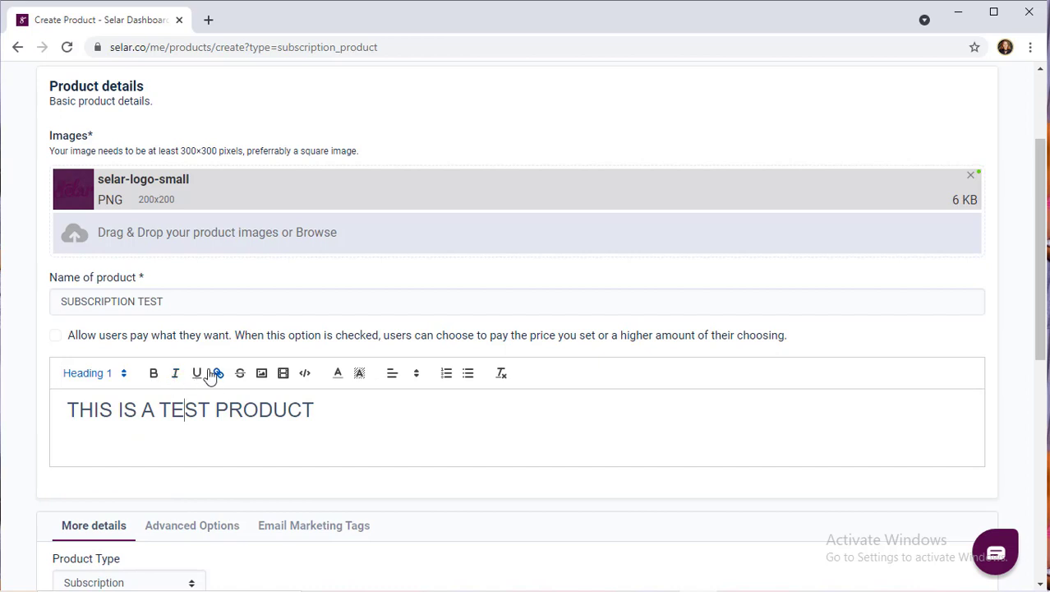
pyautogui.doubleClick(249, 399)
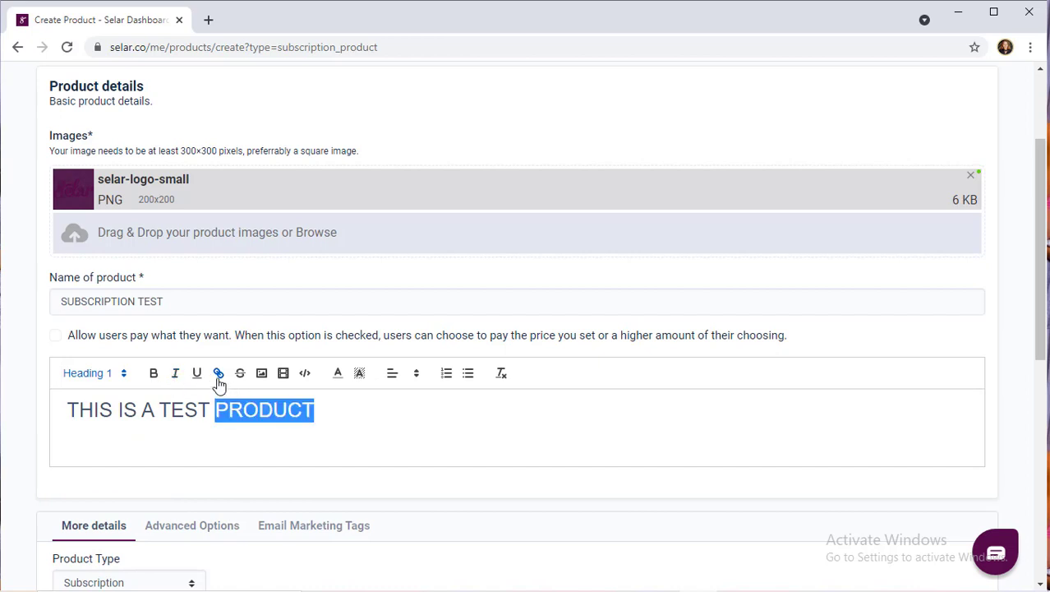
pyautogui.click(219, 376)
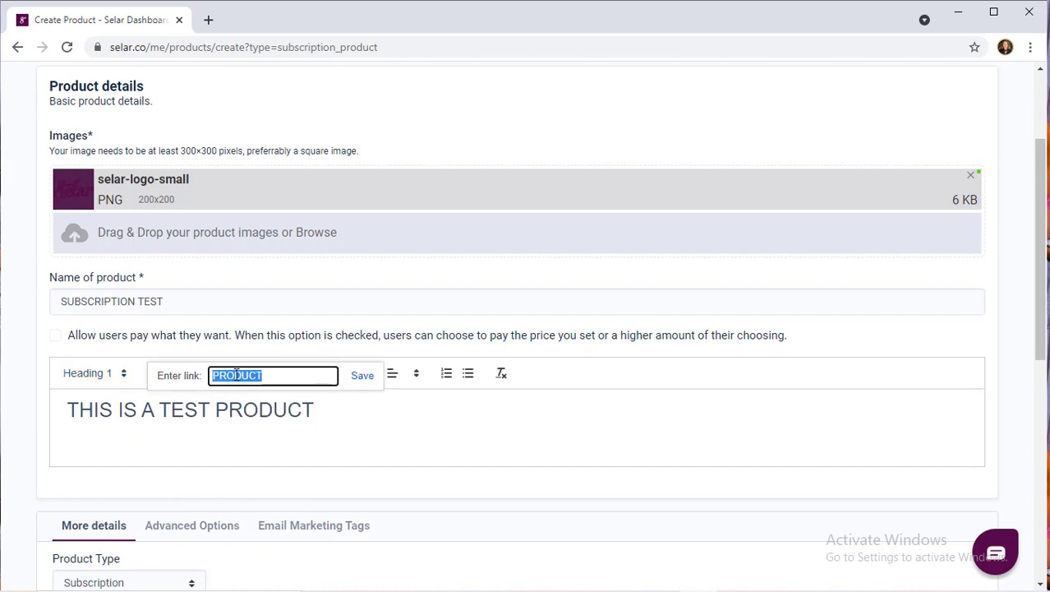
pyautogui.click(346, 408)
# Apply strikethrough to the word PRODUCT in the product description.
pyautogui.doubleClick(250, 403)
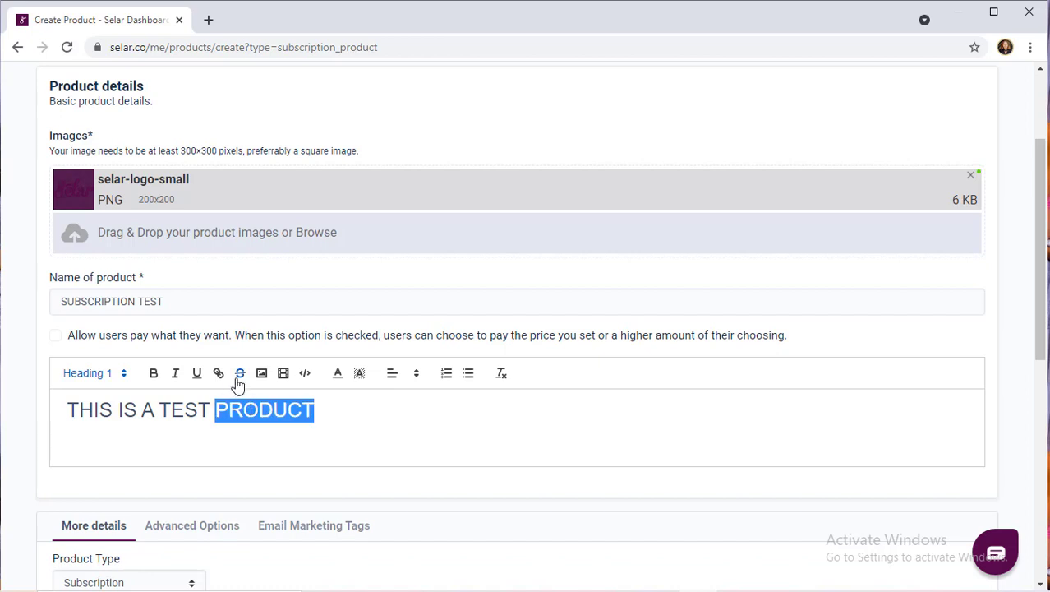
pyautogui.click(240, 383)
pyautogui.click(361, 406)
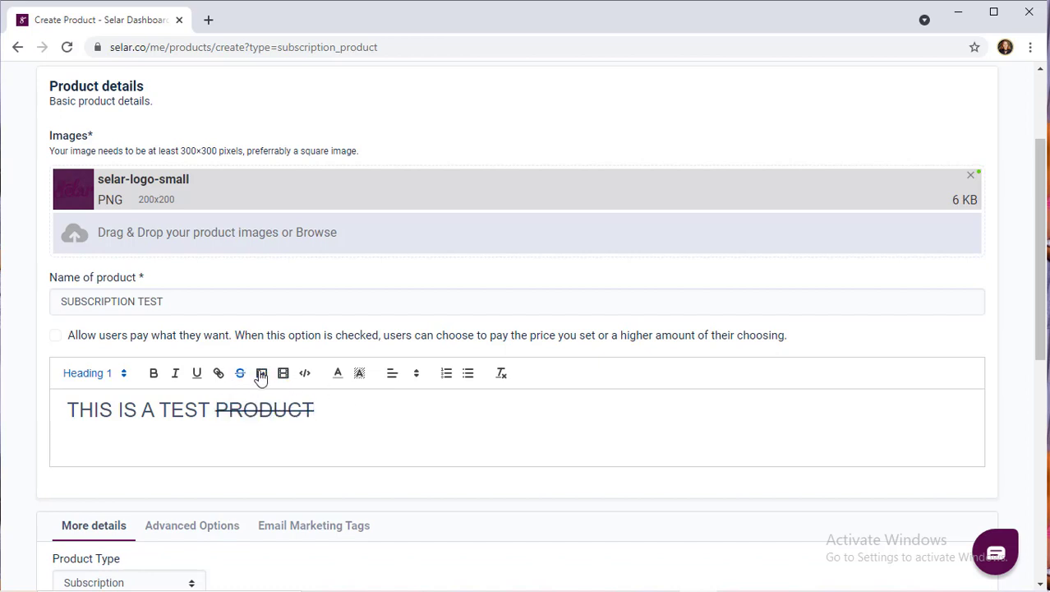
pyautogui.click(284, 374)
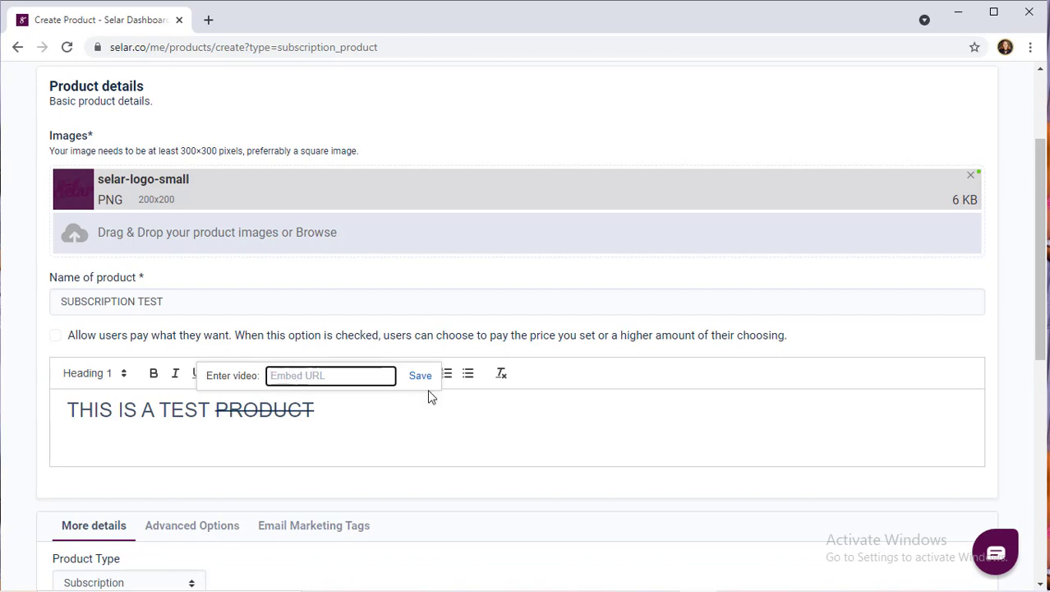
pyautogui.click(365, 425)
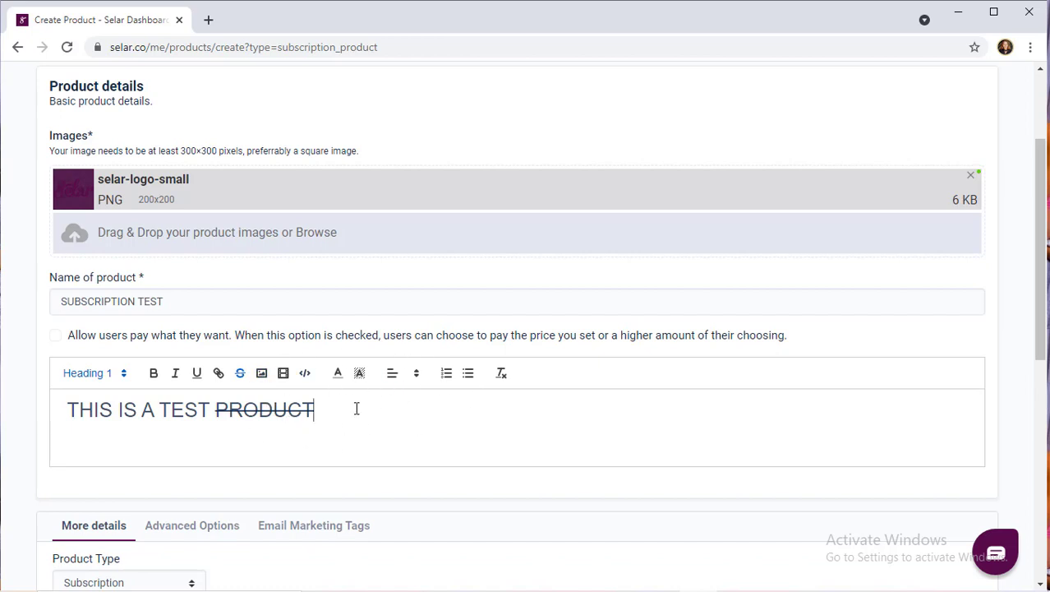
# Set the subscription tier's interval to Monthly.
pyautogui.scroll(-3, 1013, 493)
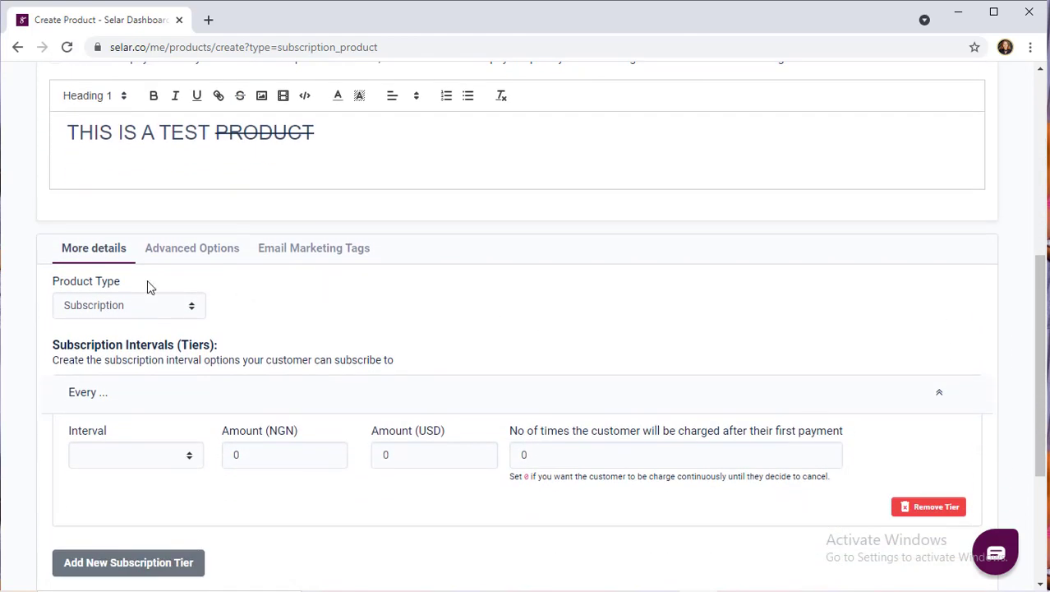
pyautogui.scroll(-1, 211, 319)
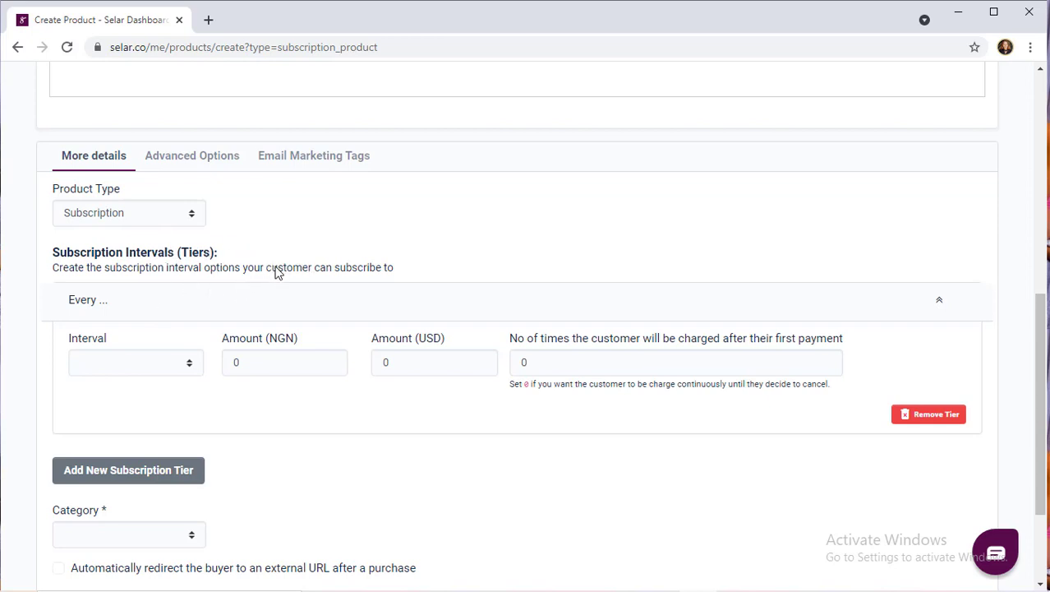
pyautogui.click(150, 374)
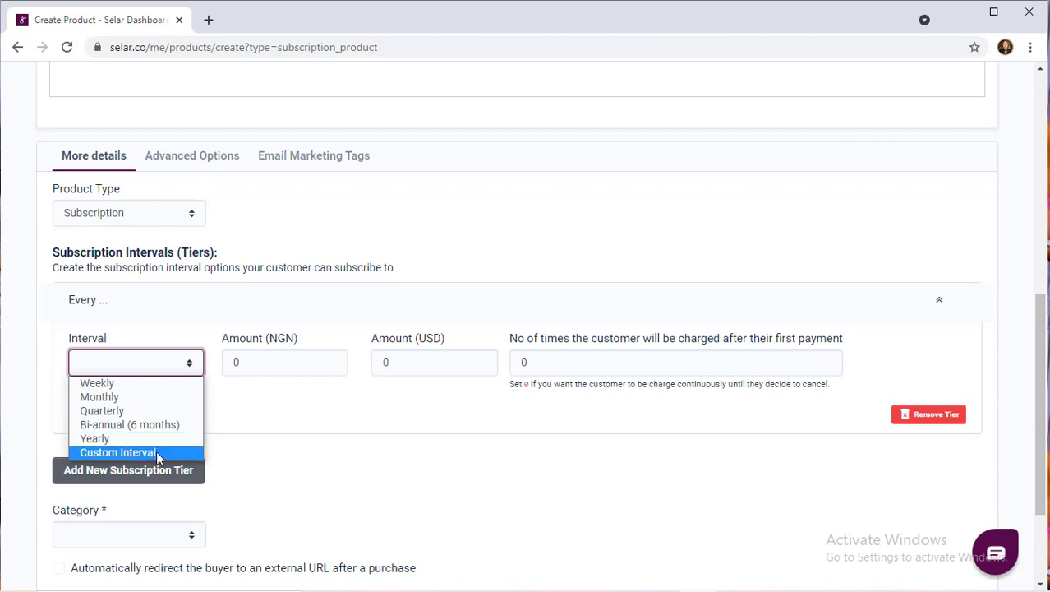
pyautogui.click(149, 396)
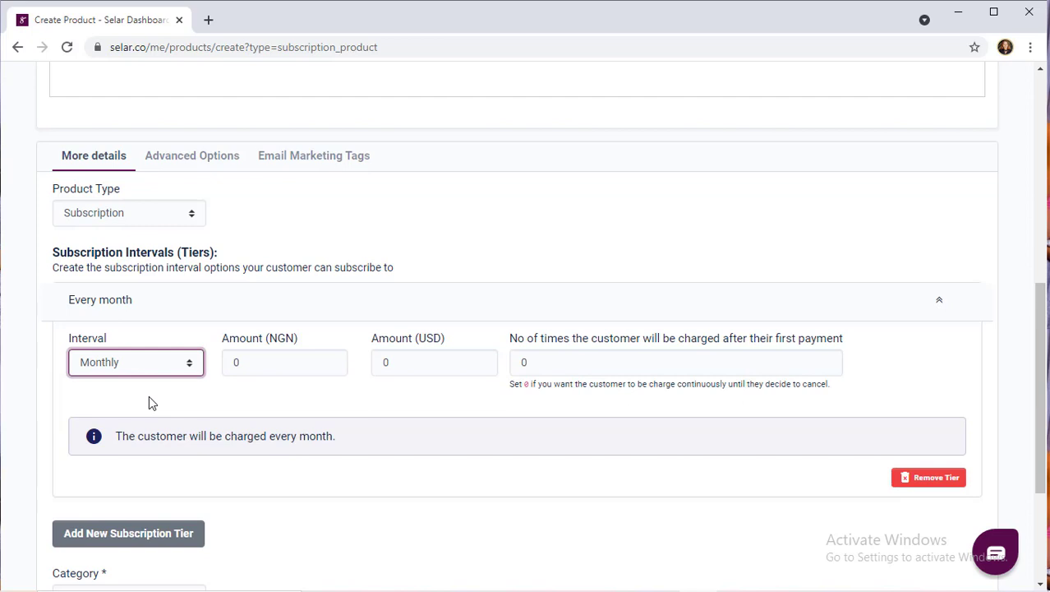
pyautogui.click(149, 398)
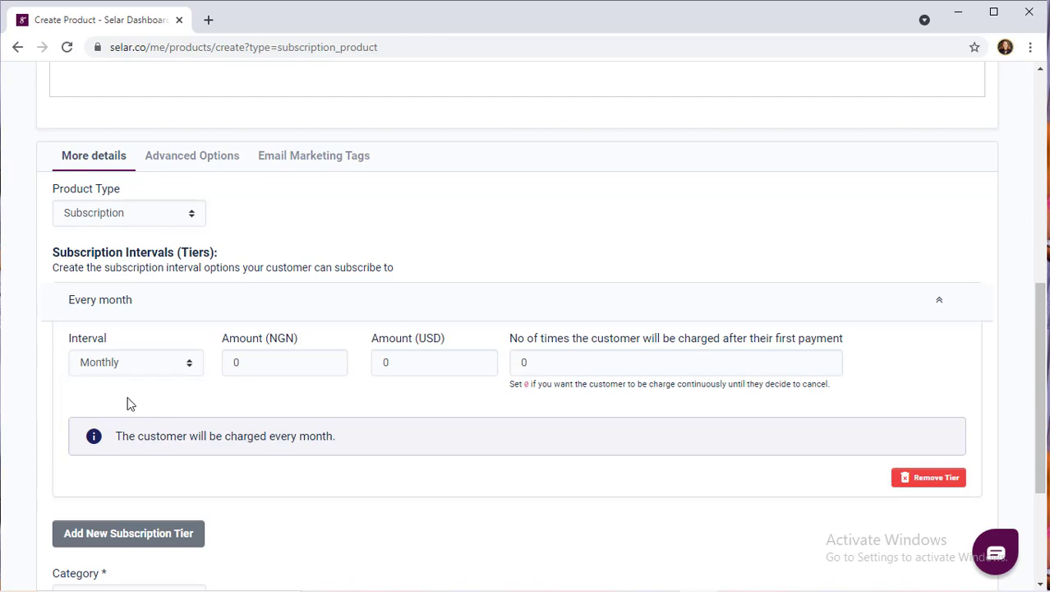
# Give the subscription tier a custom interval of 2 weeks.
pyautogui.click(138, 372)
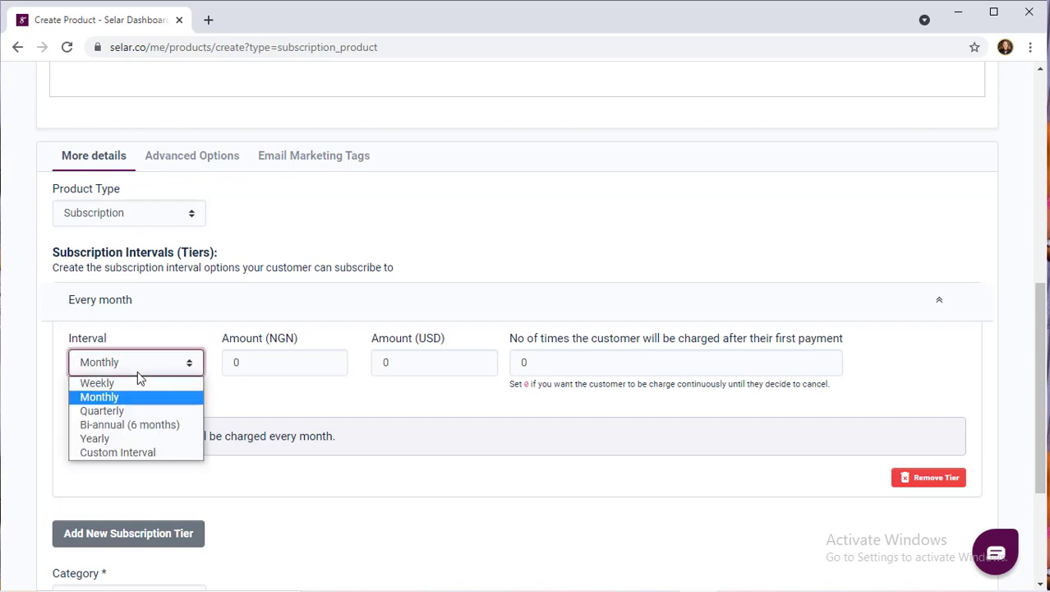
pyautogui.click(118, 453)
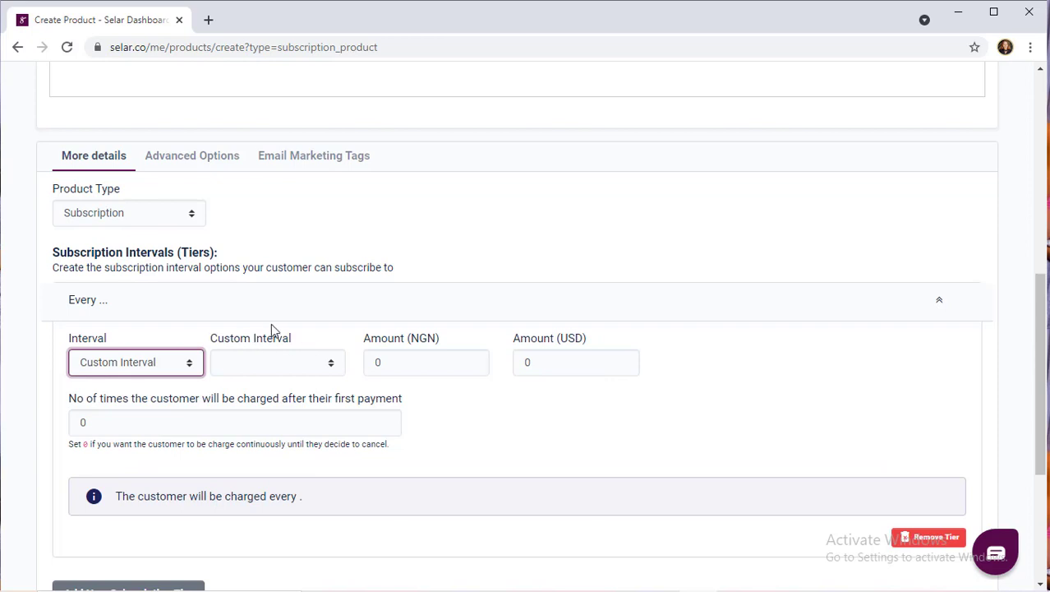
pyautogui.click(293, 367)
pyautogui.click(291, 399)
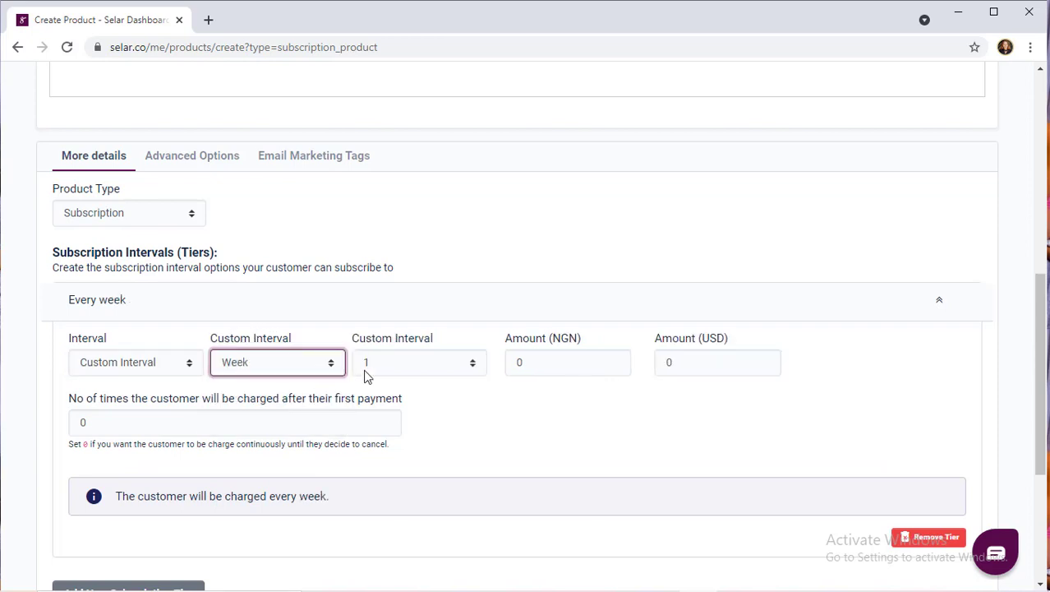
pyautogui.click(427, 359)
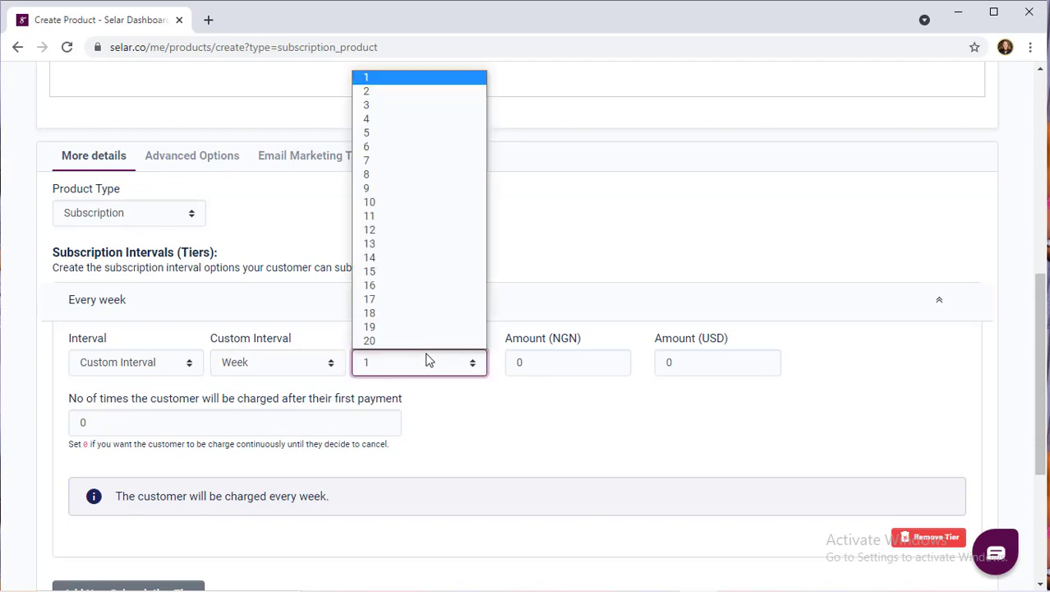
pyautogui.click(433, 92)
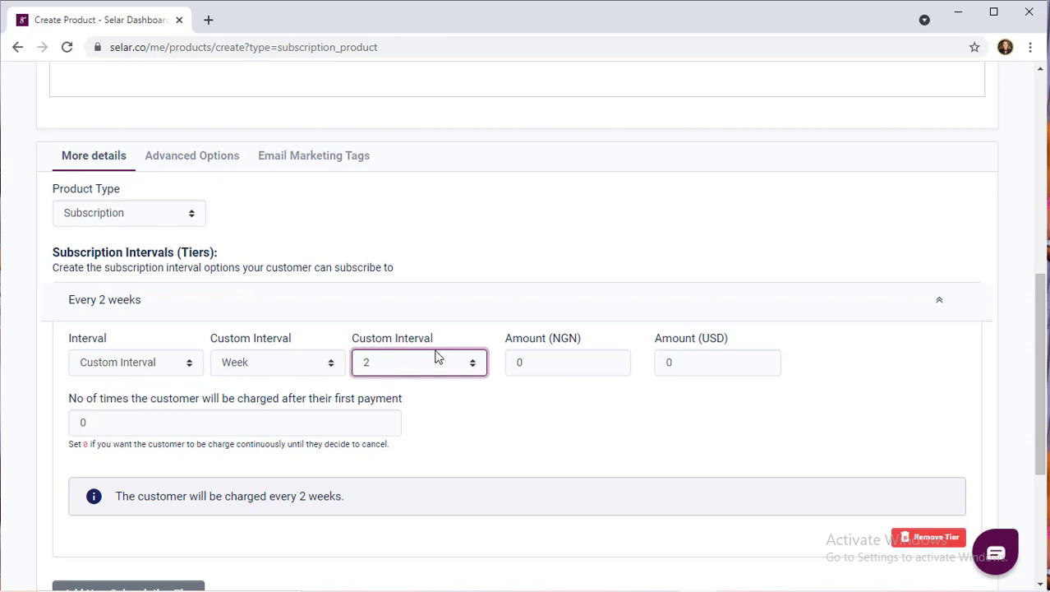
# Set the tier's price to 100000 NGN and 200 USD.
pyautogui.click(536, 361)
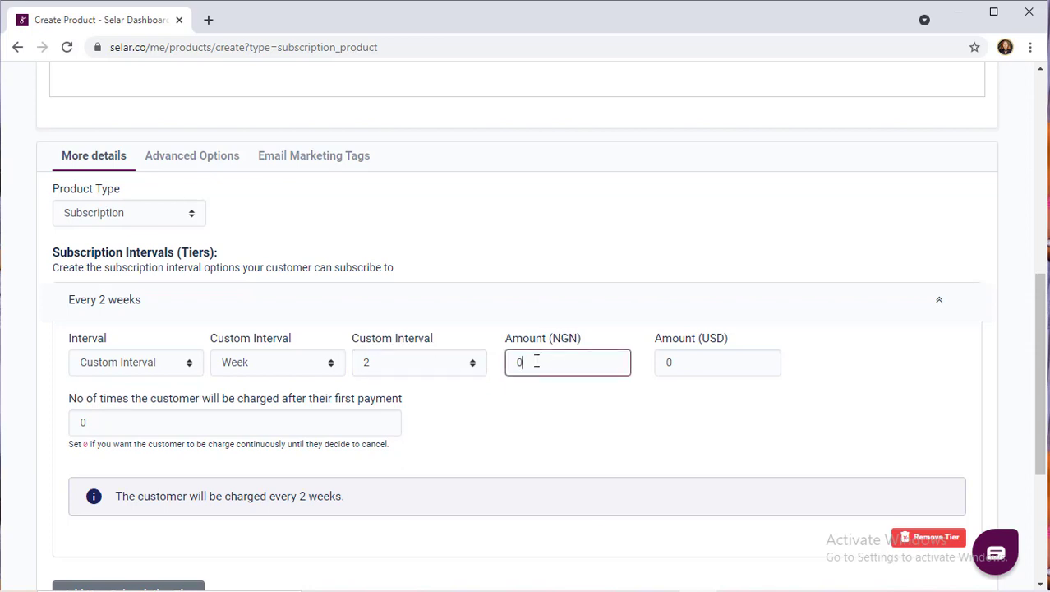
pyautogui.press('BackSpace')
pyautogui.write('100000')
pyautogui.click(672, 363)
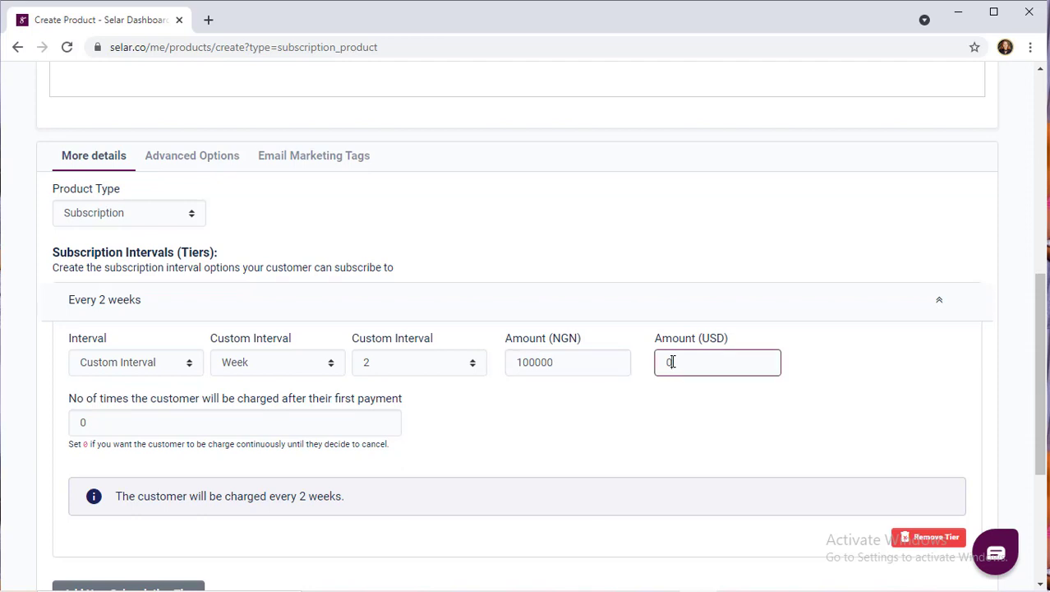
pyautogui.press('BackSpace')
pyautogui.write('200')
pyautogui.click(620, 391)
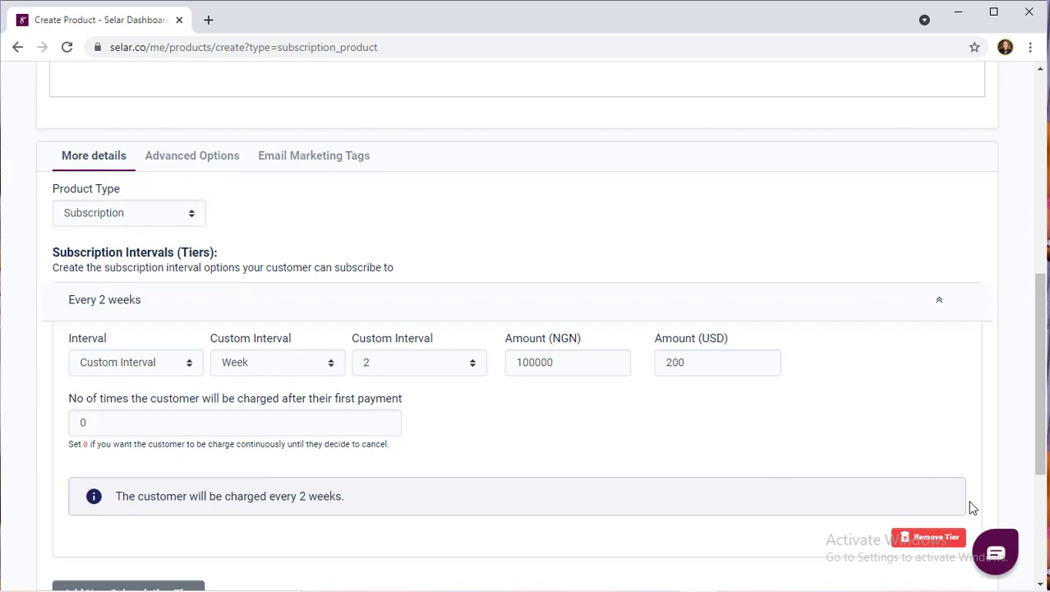
# Set the product's category to Trainings.
pyautogui.scroll(-2, 615, 344)
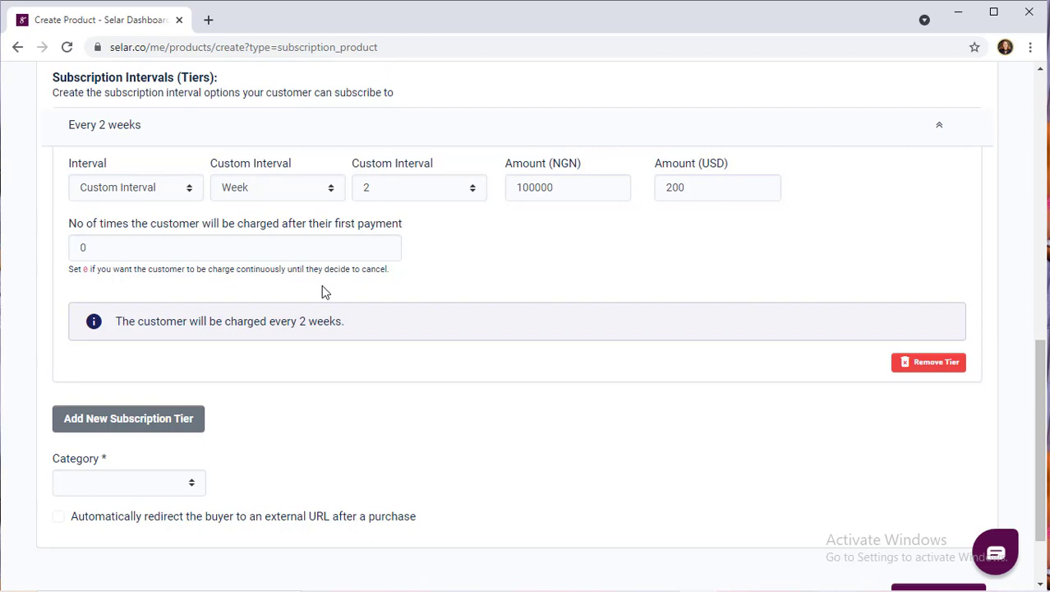
pyautogui.scroll(-2, 323, 292)
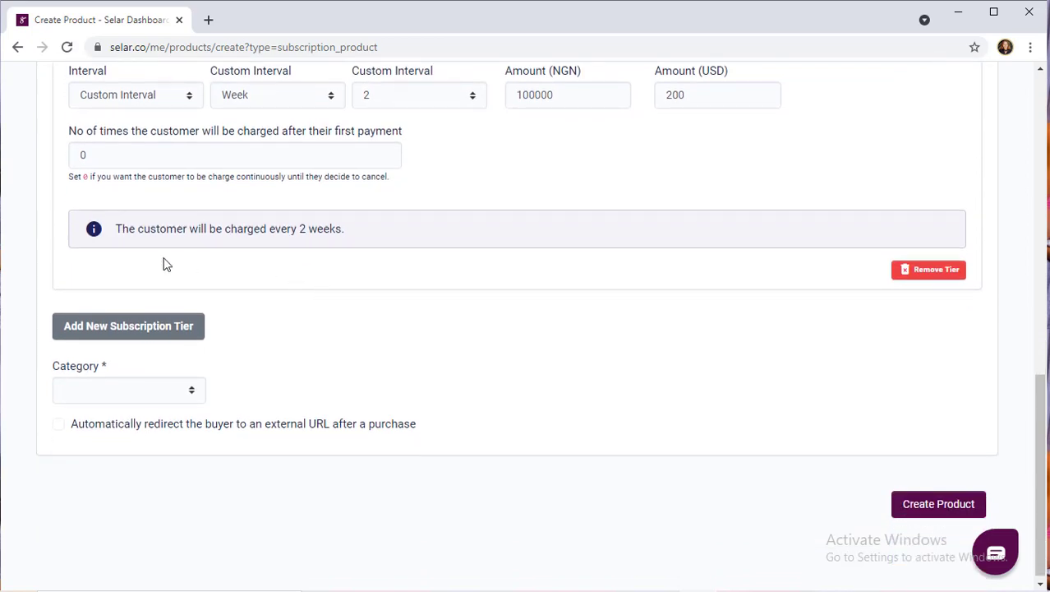
pyautogui.click(158, 388)
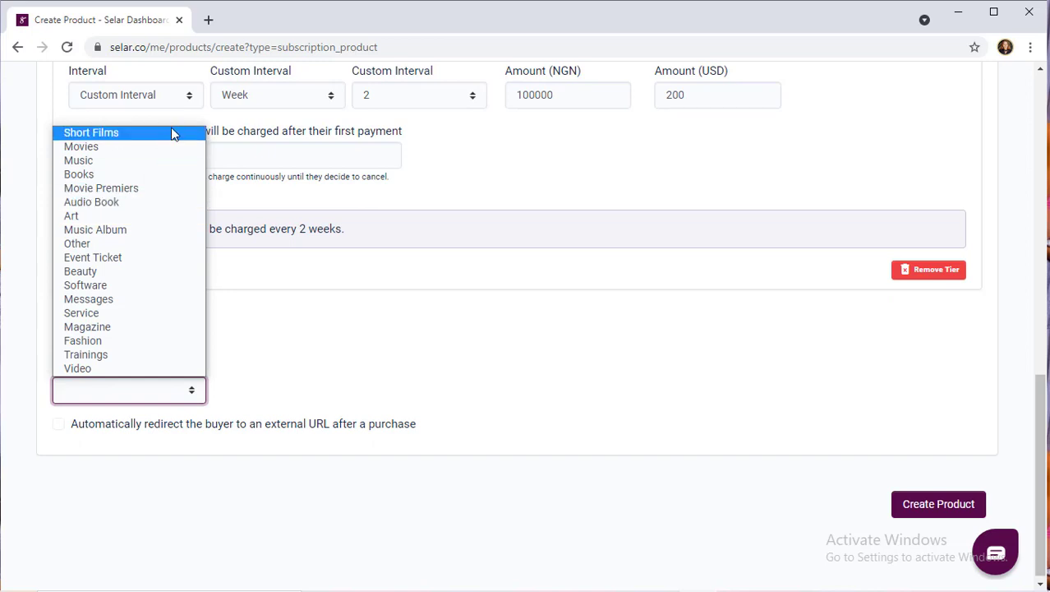
pyautogui.click(107, 358)
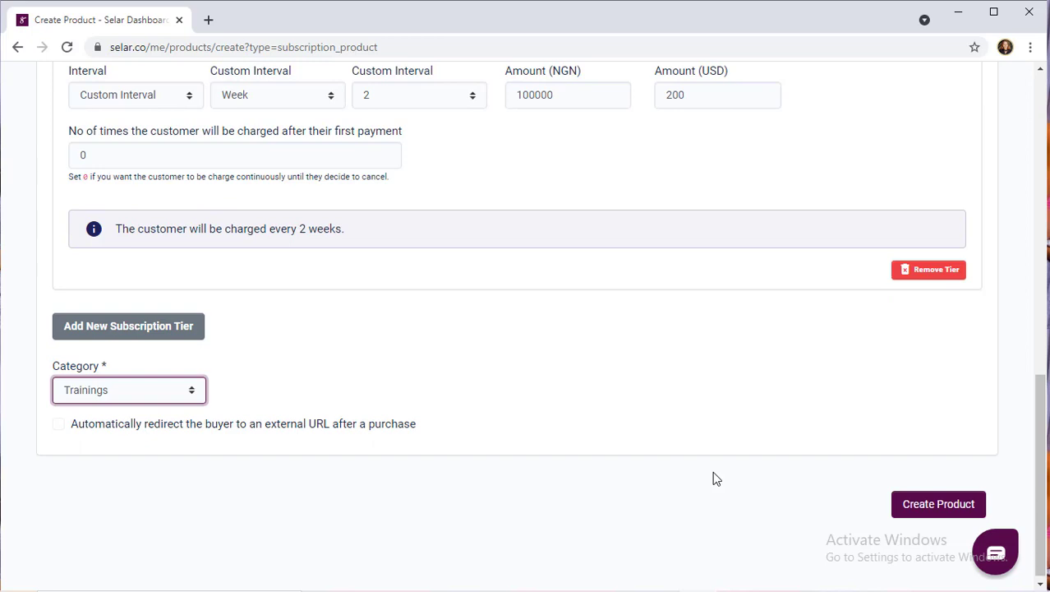
# Enable automatic redirection of the buyer to an external URL after a purchase, leave the URL empty, and create the product.
pyautogui.click(59, 424)
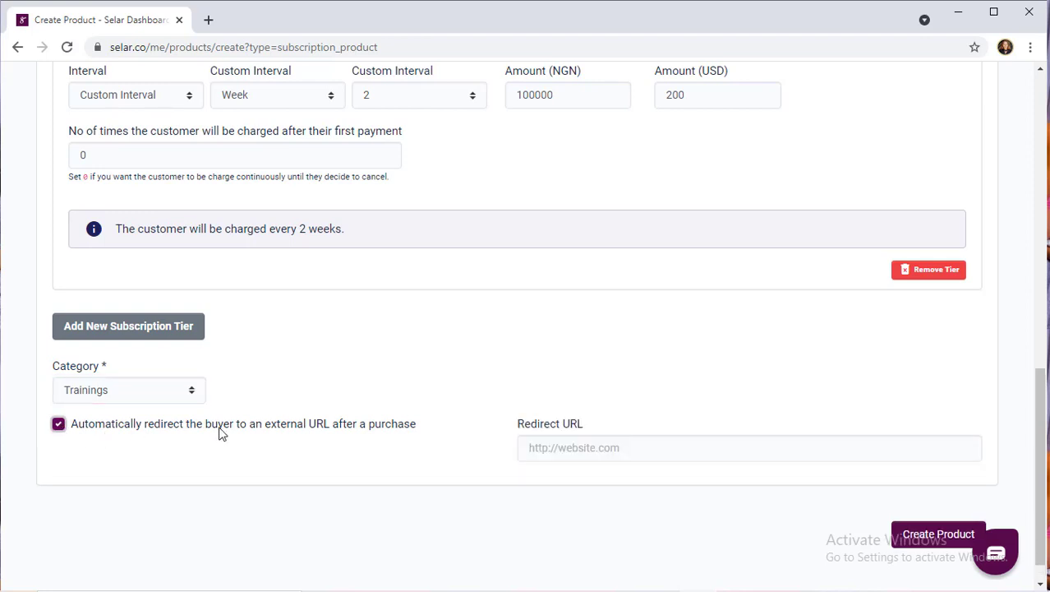
pyautogui.click(567, 451)
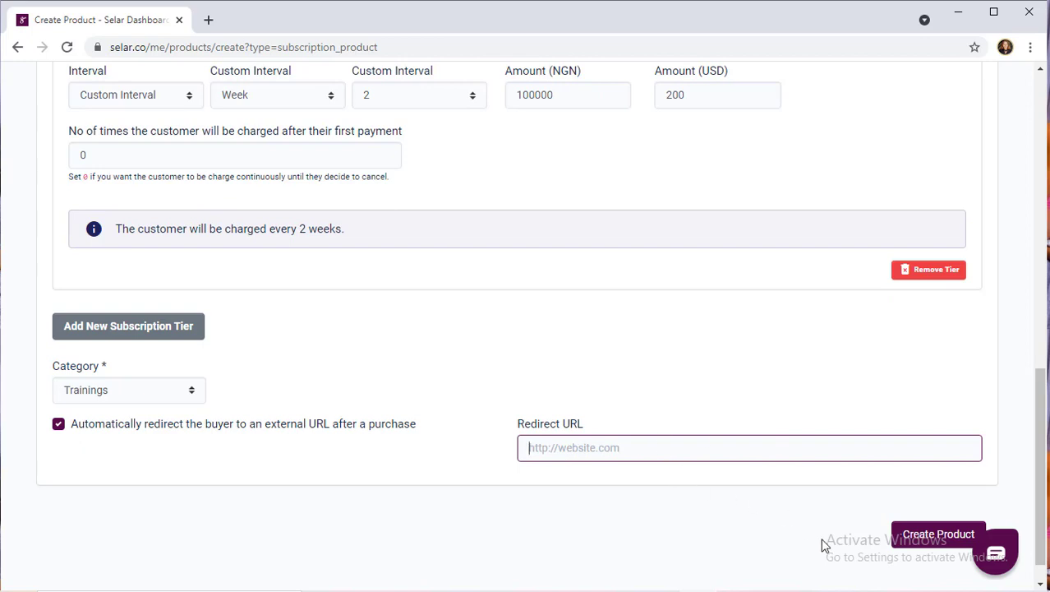
pyautogui.click(929, 541)
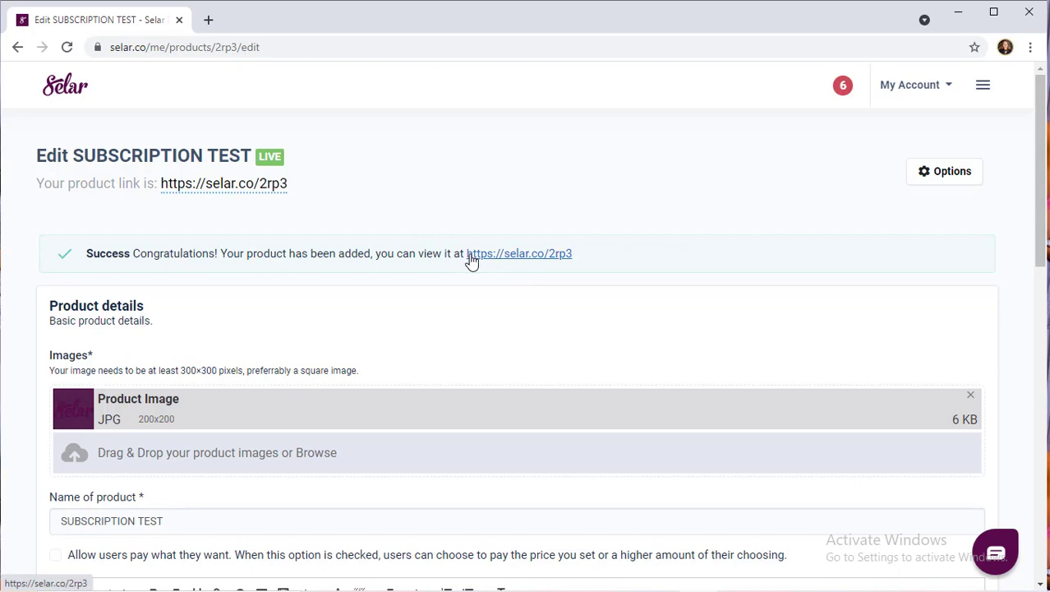
# Select the new product's link in the success message.
pyautogui.moveTo(511, 260); pyautogui.dragTo(703, 276)
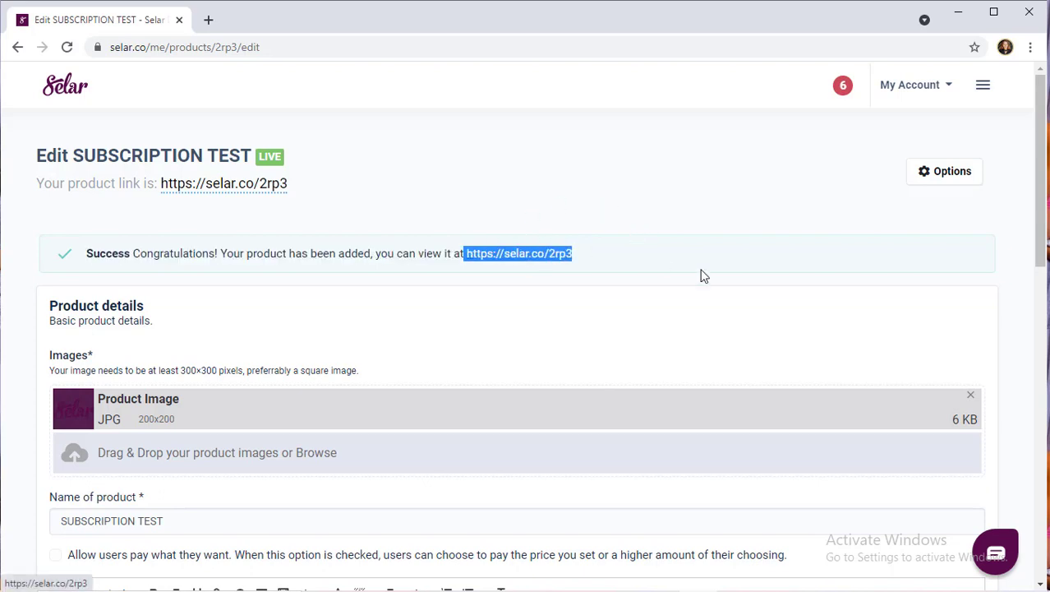